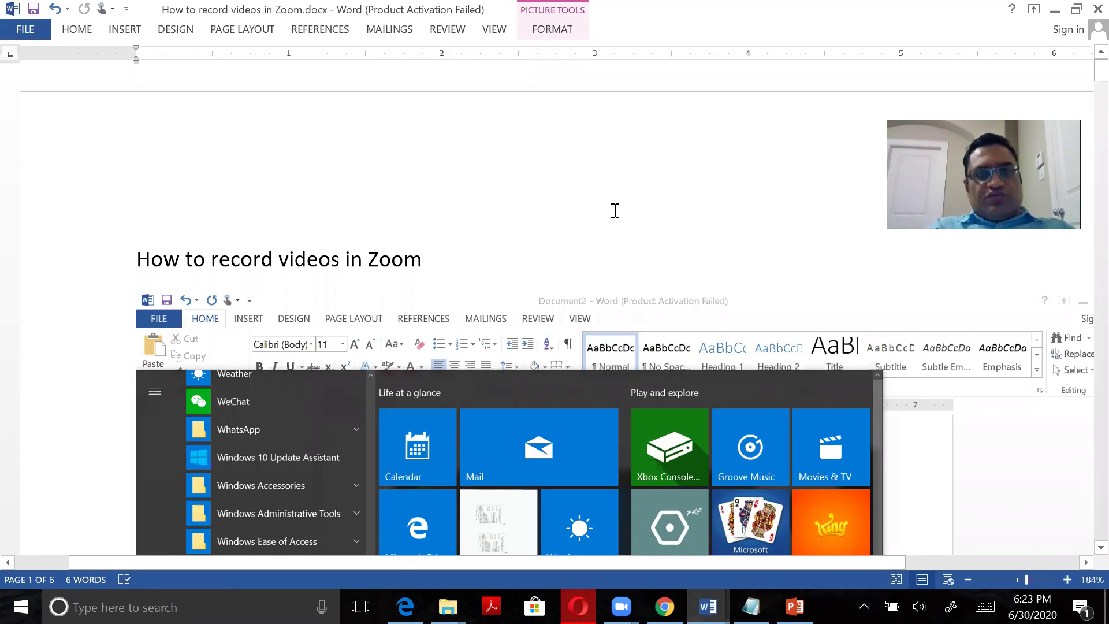
# Scroll from the title down to the Start Zoom menu and Zoom home-screen screenshots
pyautogui.scroll(-1, 614, 211)
pyautogui.scroll(-3, 614, 211)
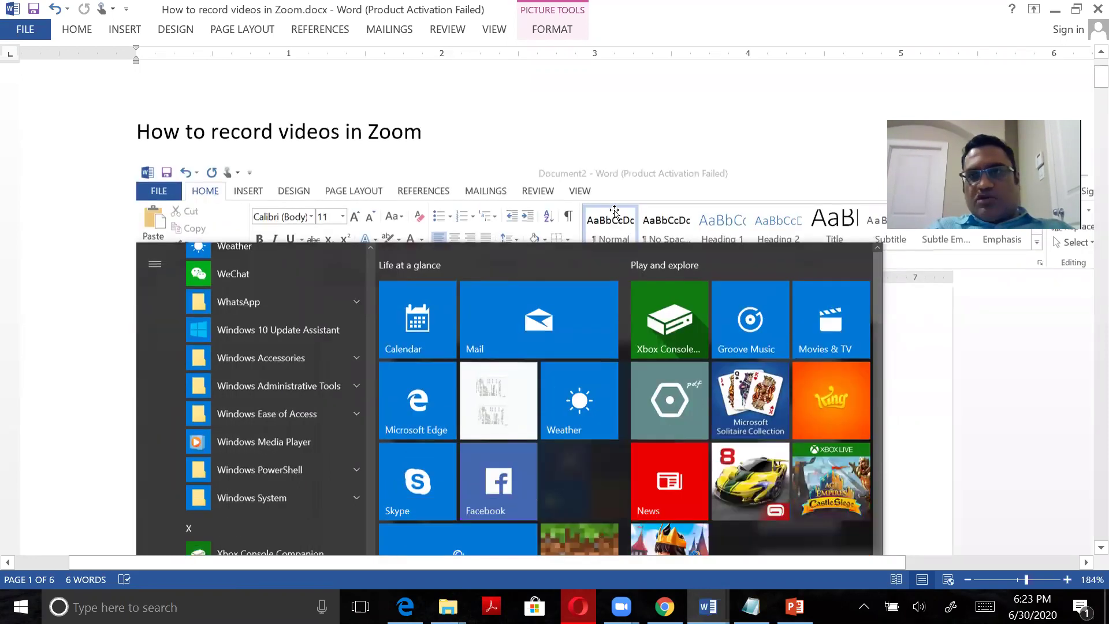
pyautogui.scroll(-3, 615, 211)
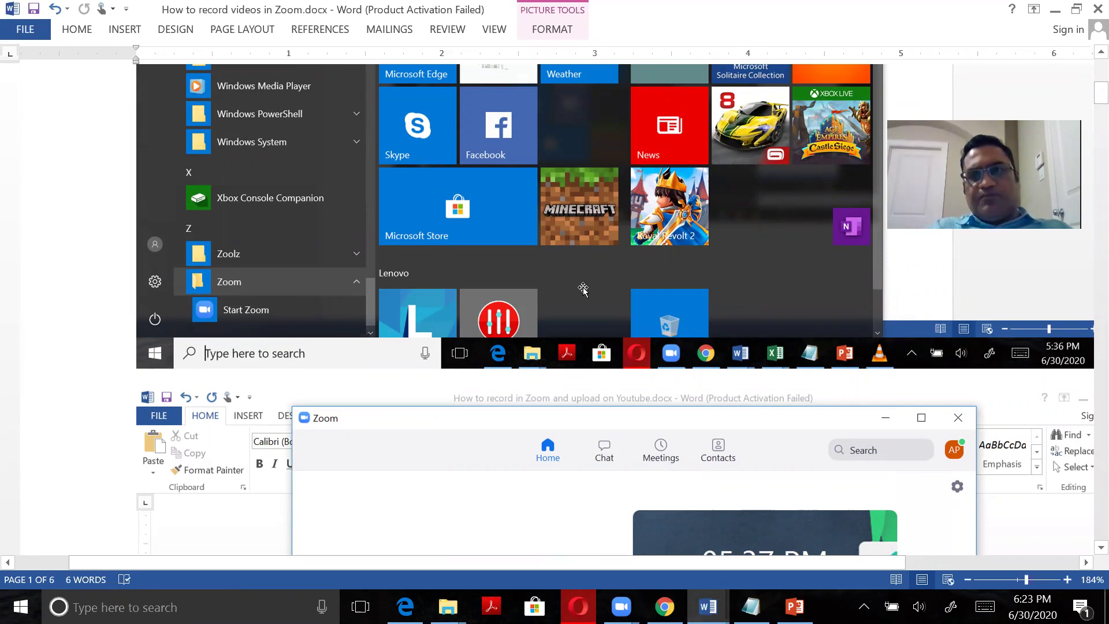
pyautogui.scroll(-5, 592, 283)
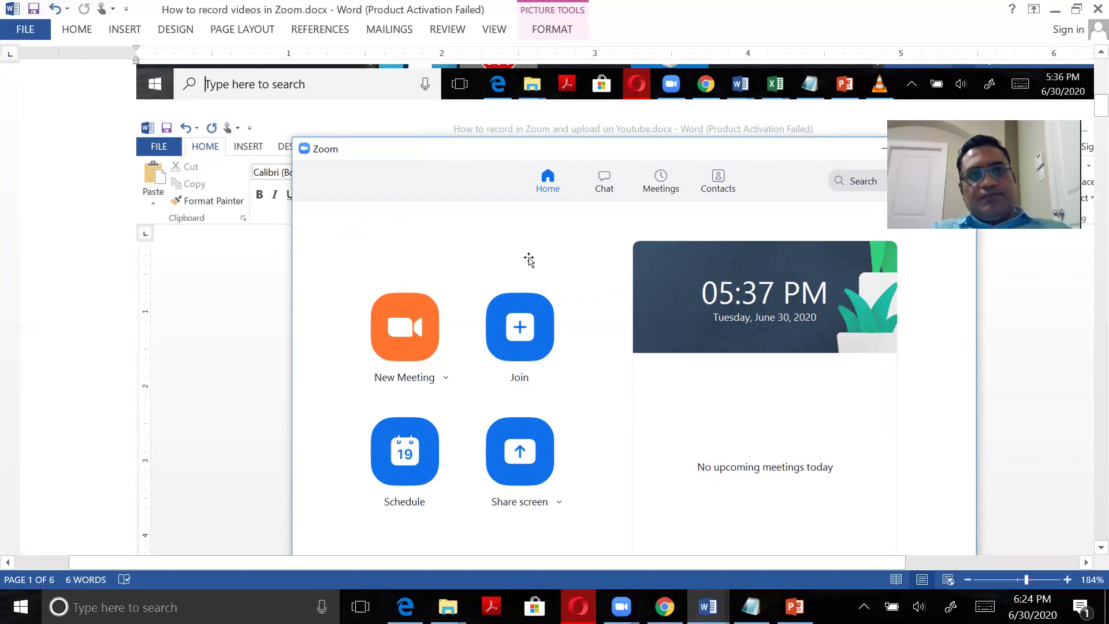
# Scroll through page 2 past the Join with Computer Audio screenshot to the meeting video window
pyautogui.scroll(5, 529, 260)
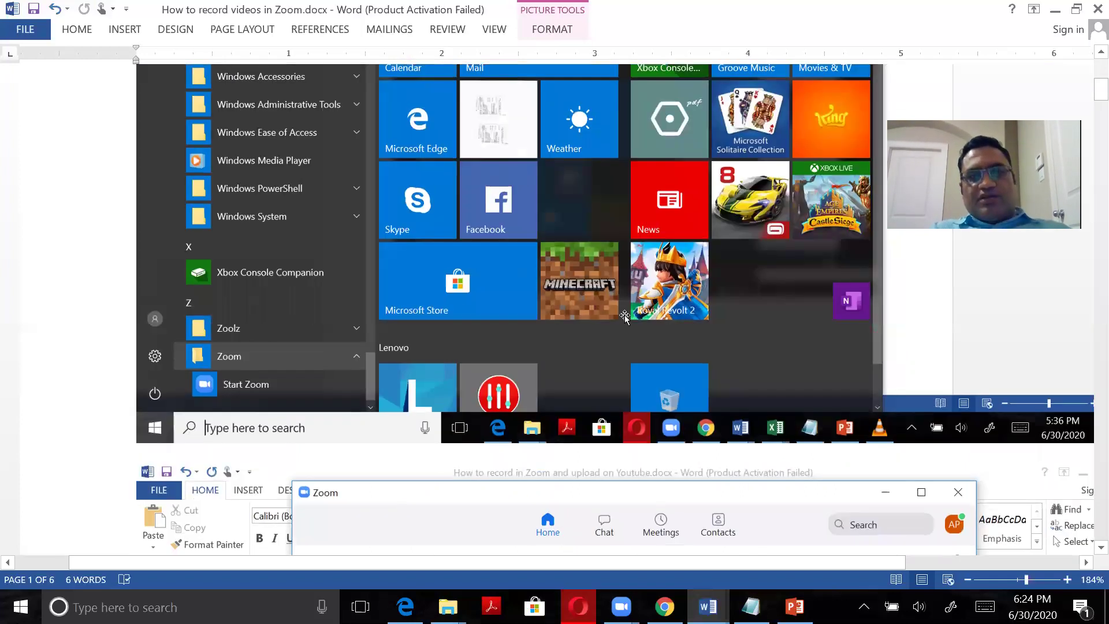
pyautogui.scroll(-9, 624, 317)
pyautogui.scroll(3, 436, 277)
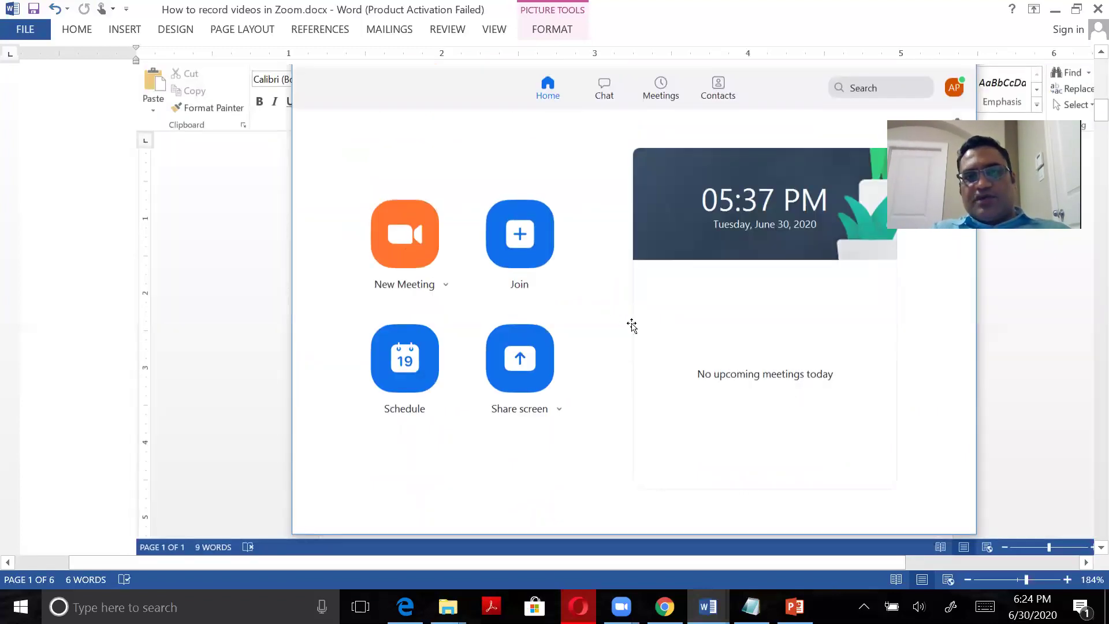
pyautogui.scroll(-8, 632, 326)
pyautogui.scroll(-3, 632, 326)
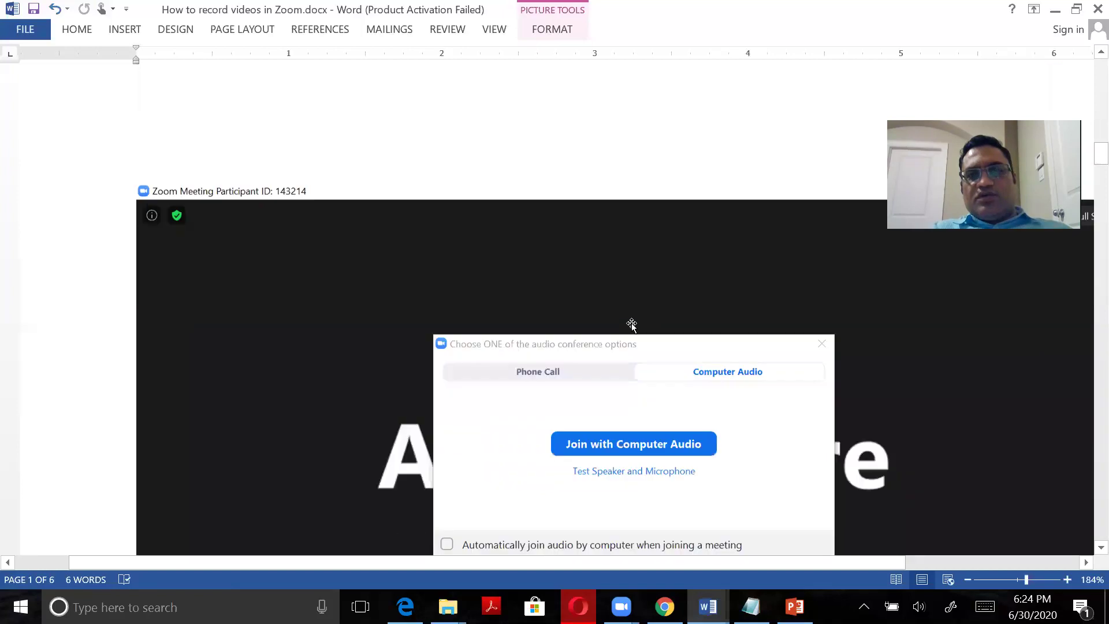
pyautogui.scroll(-1, 632, 325)
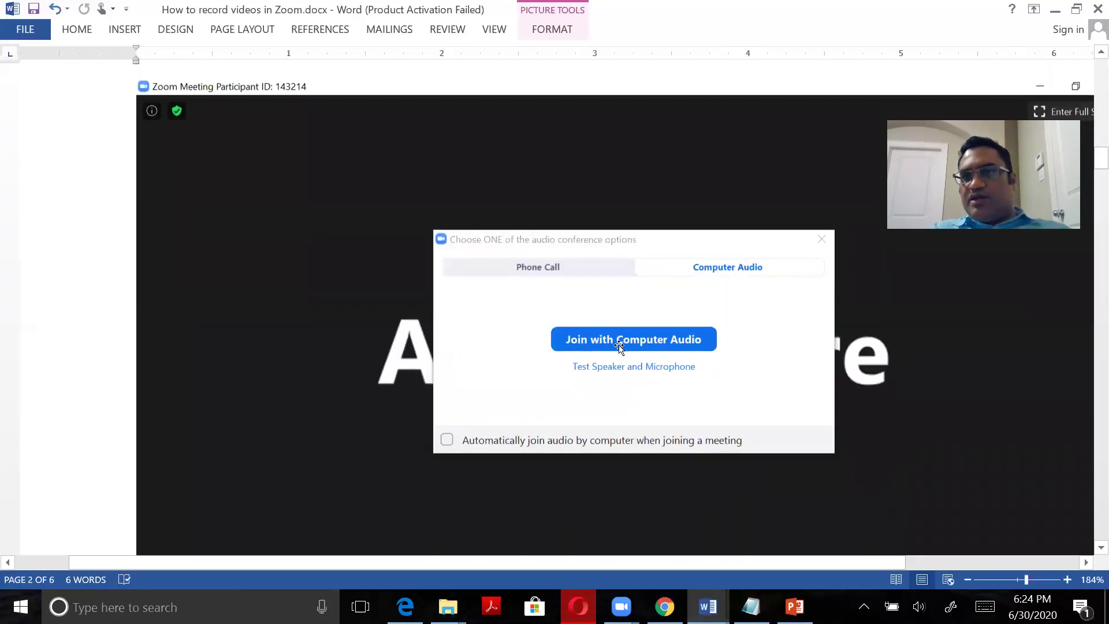
pyautogui.scroll(-1, 742, 291)
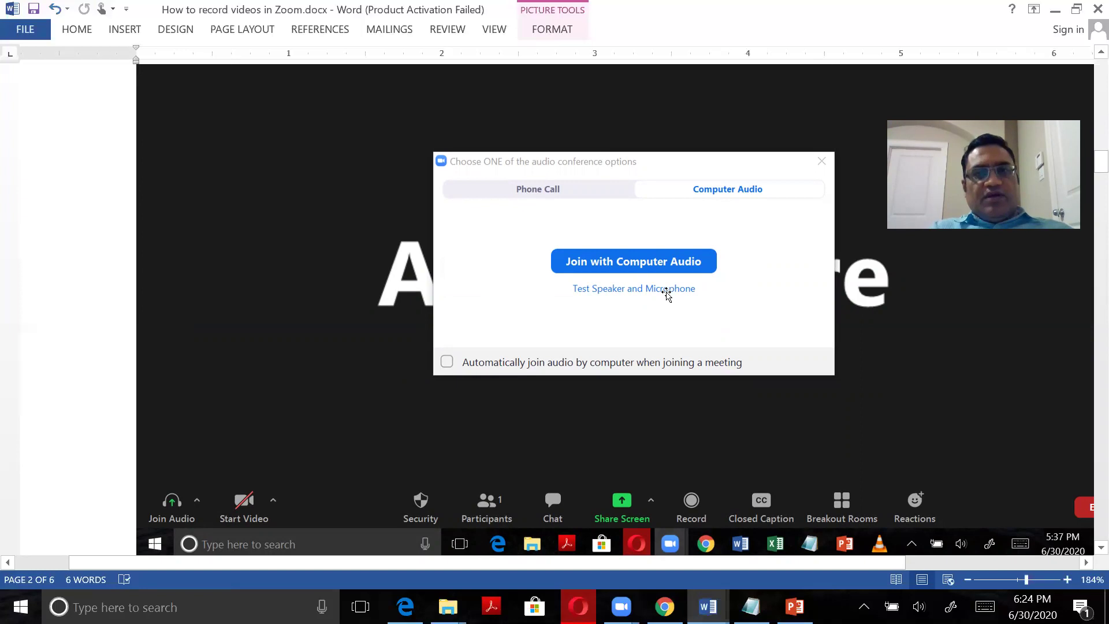
pyautogui.scroll(-1, 668, 295)
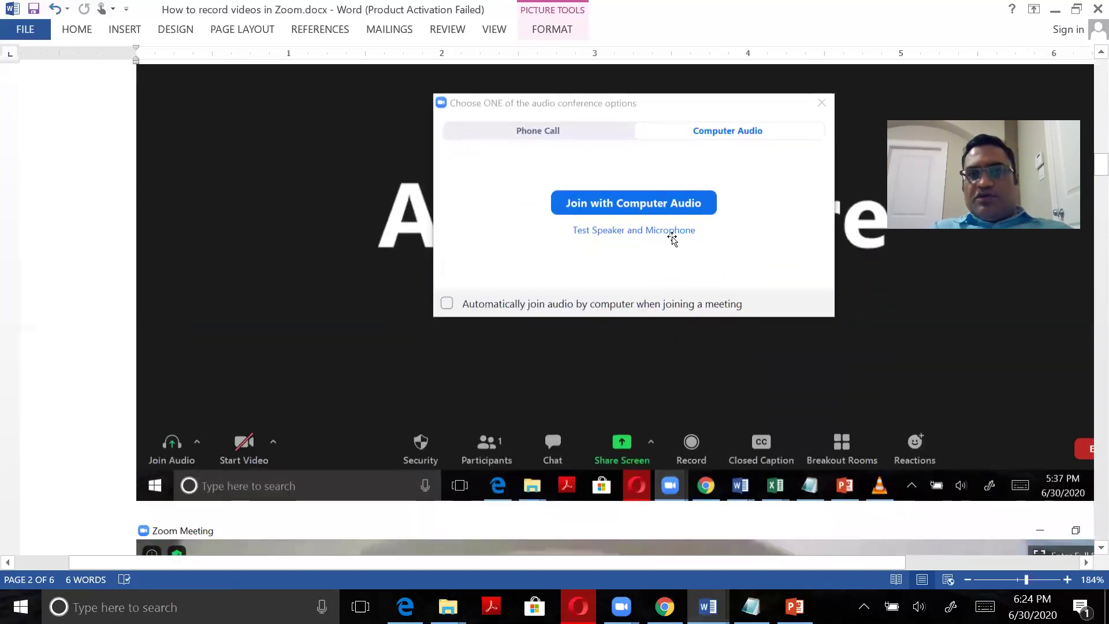
pyautogui.scroll(-3, 611, 292)
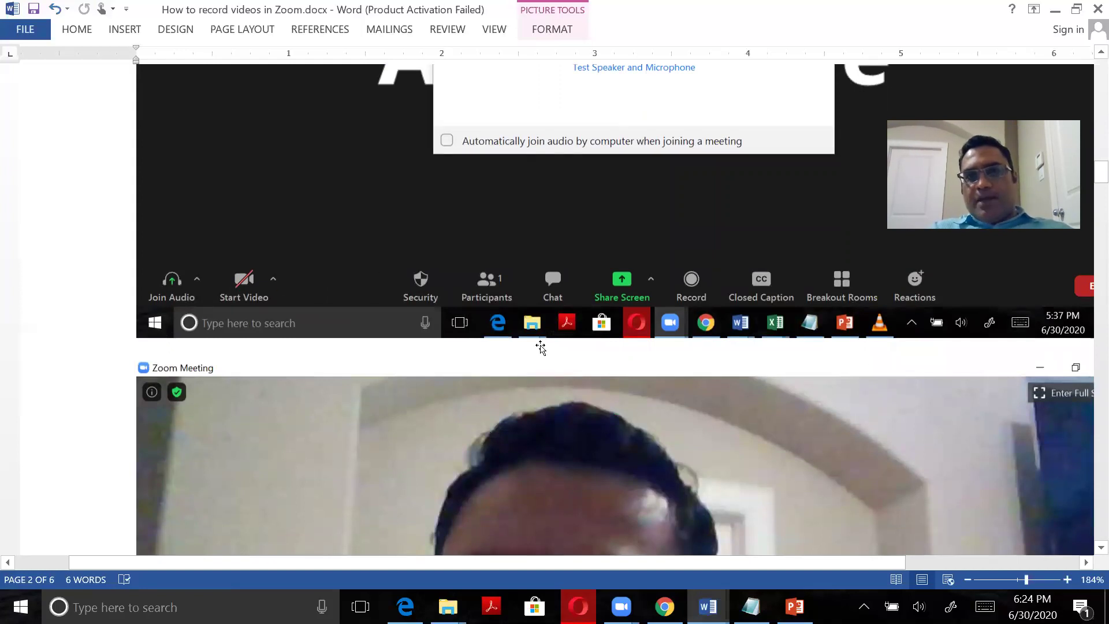
# Scroll down to the 'Select a window to share' screenshot with Screen, Whiteboard and iPhone/iPad
pyautogui.scroll(-6, 540, 347)
pyautogui.scroll(2, 540, 347)
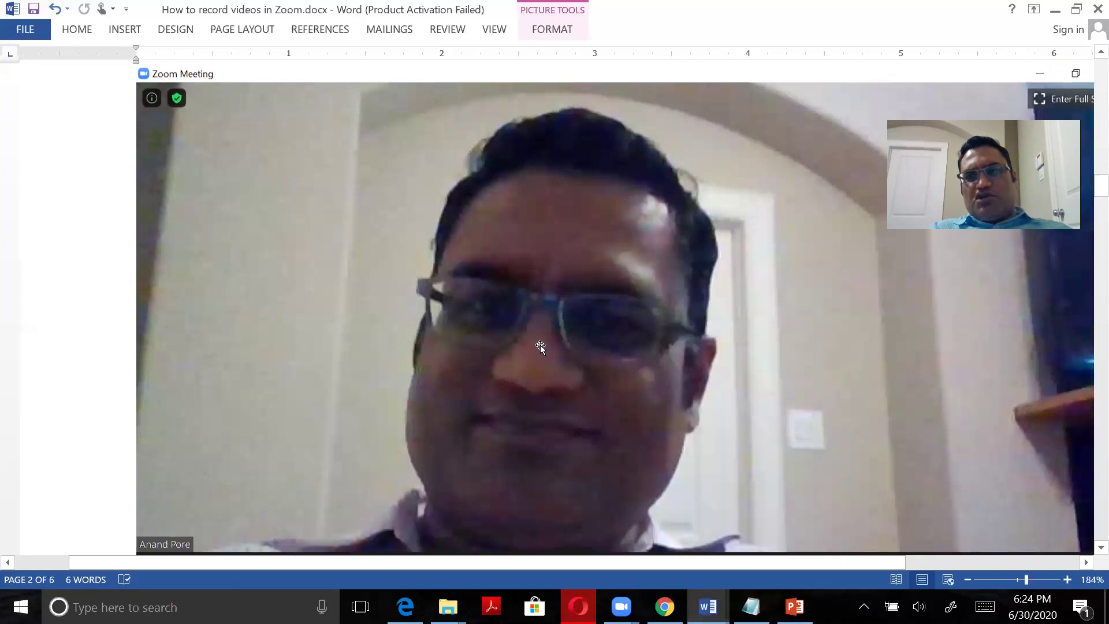
pyautogui.scroll(-1, 540, 346)
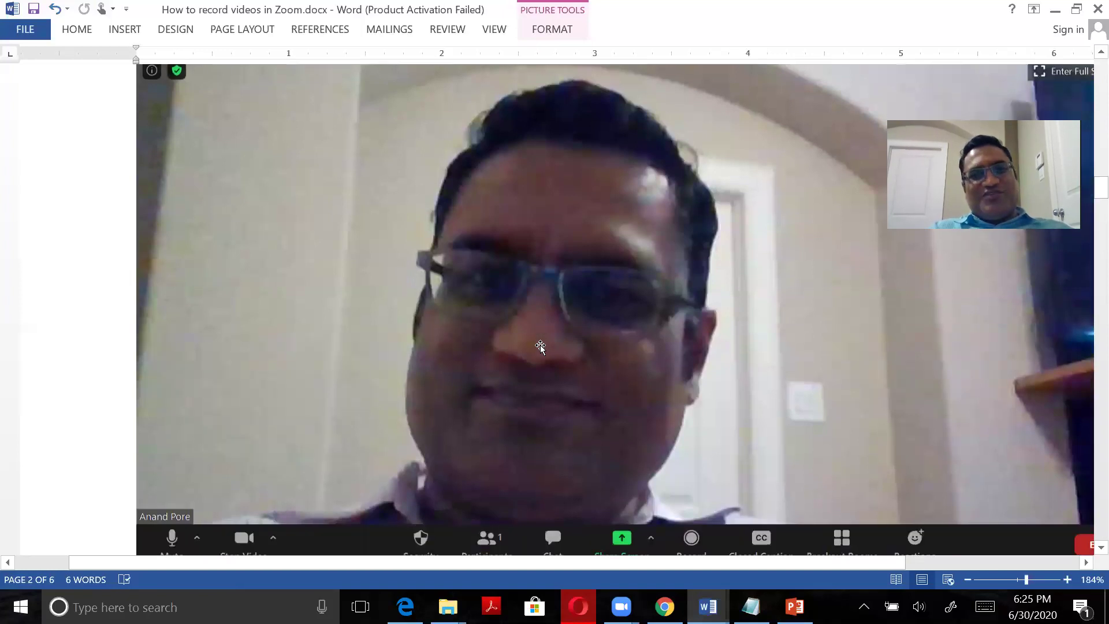
pyautogui.scroll(-2, 540, 345)
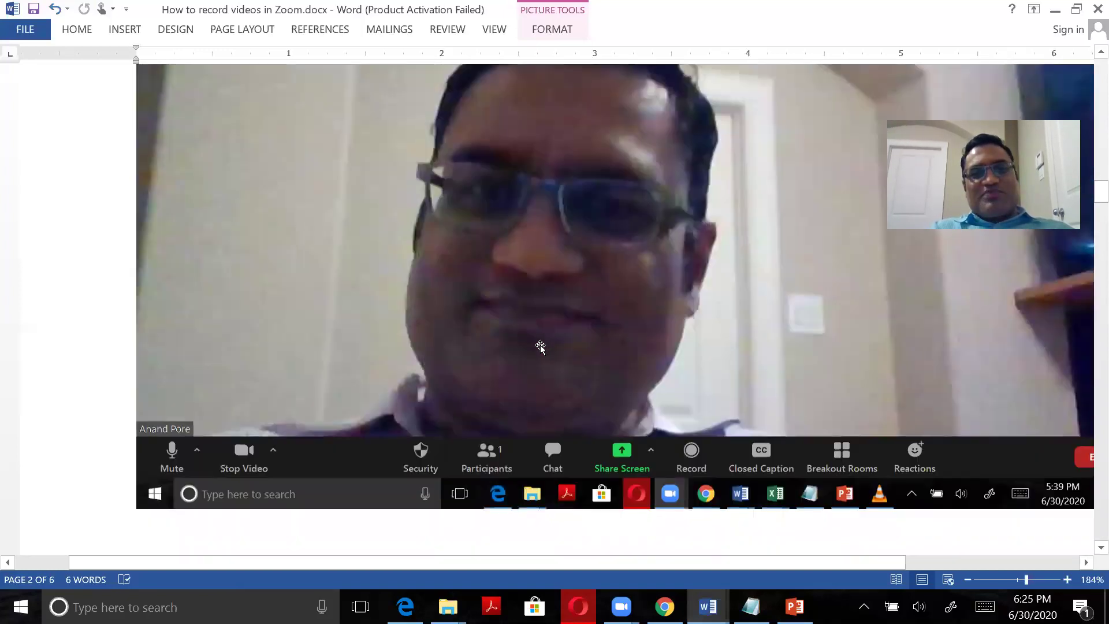
pyautogui.scroll(2, 540, 347)
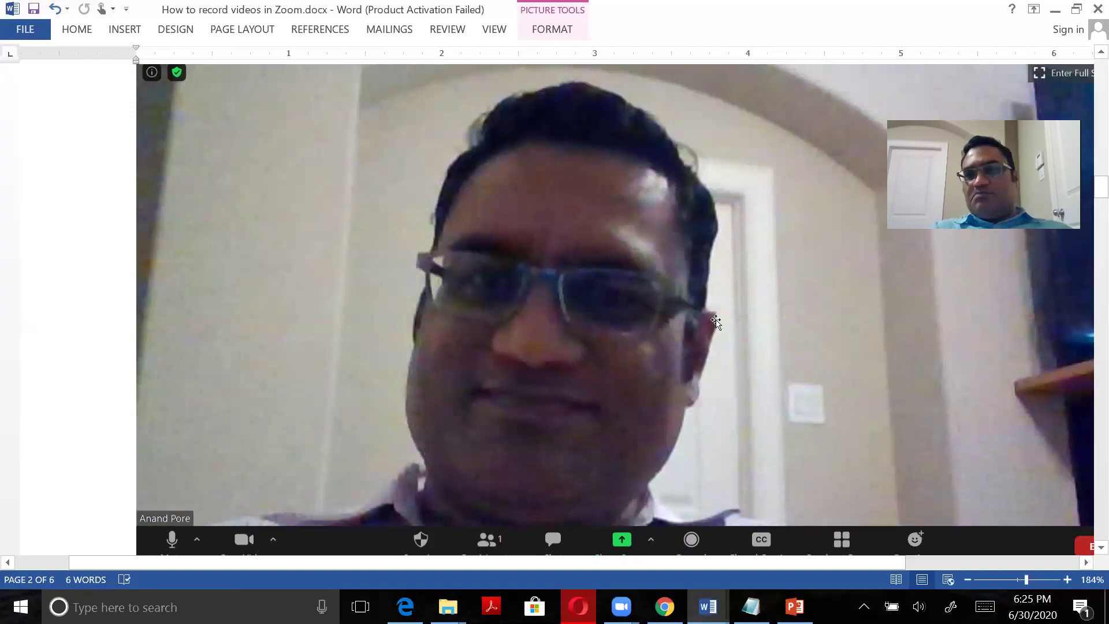
pyautogui.scroll(-5, 717, 322)
pyautogui.scroll(-5, 716, 322)
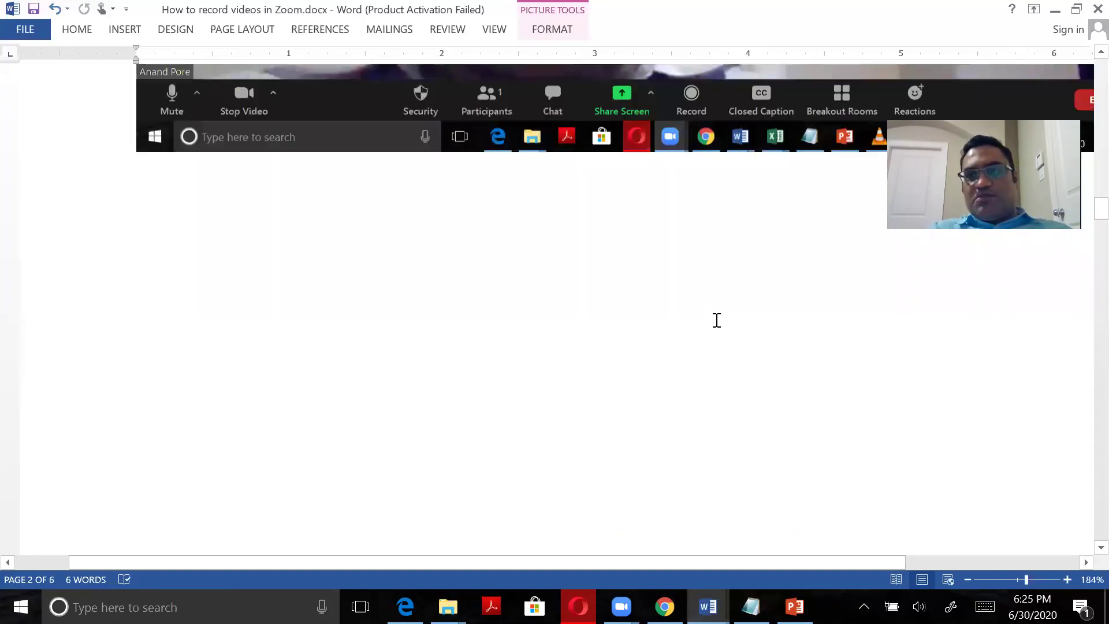
pyautogui.scroll(-10, 716, 320)
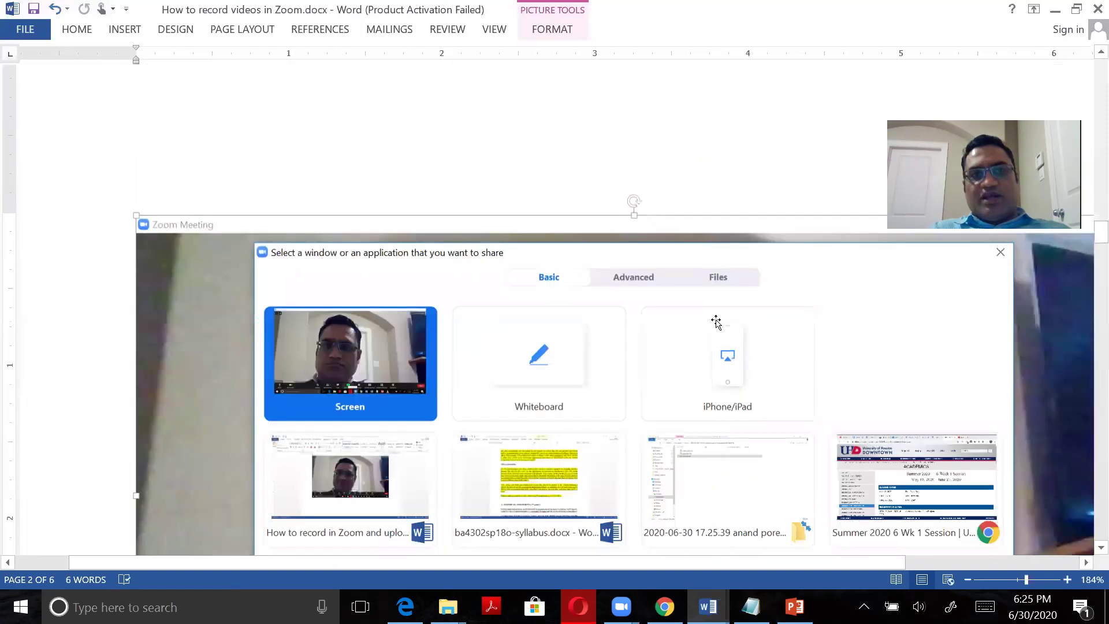
# Scroll through the share-picker screenshot showing the open-window thumbnails
pyautogui.scroll(-3, 716, 322)
pyautogui.scroll(1, 443, 325)
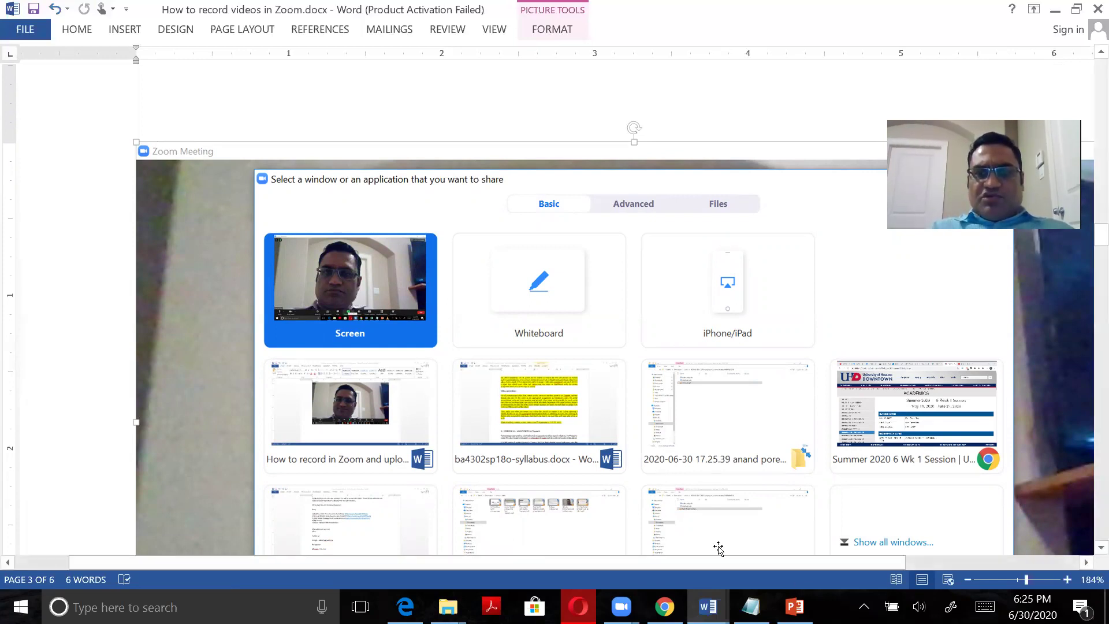
# Switch to the AI and Leadership presentation, then back to 'How to record videos in Zoom'
pyautogui.click(795, 607)
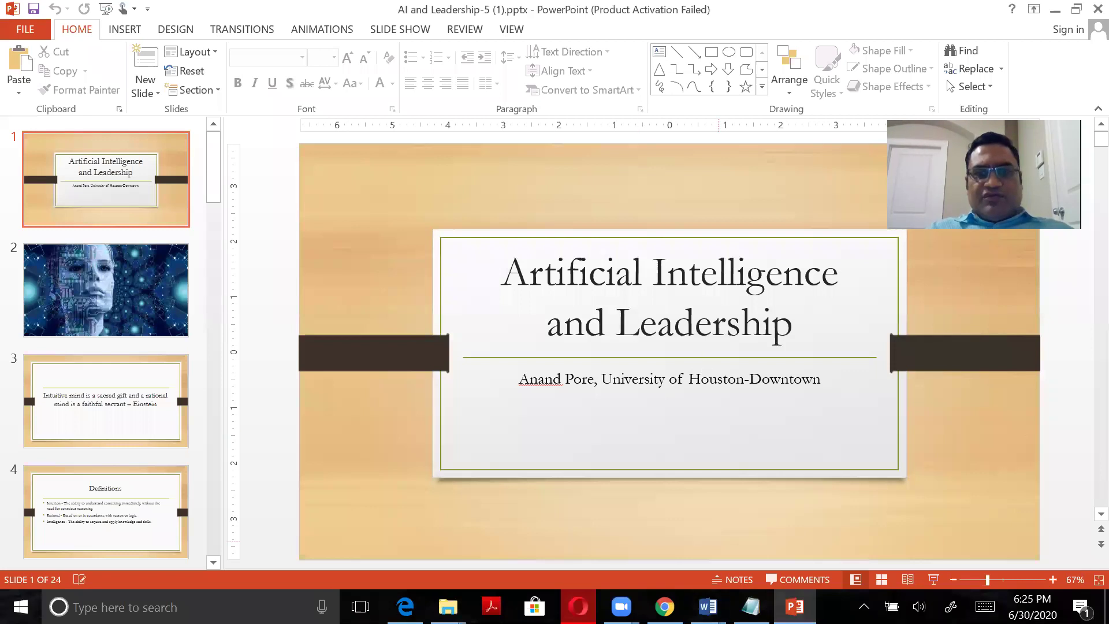
pyautogui.moveTo(709, 607)
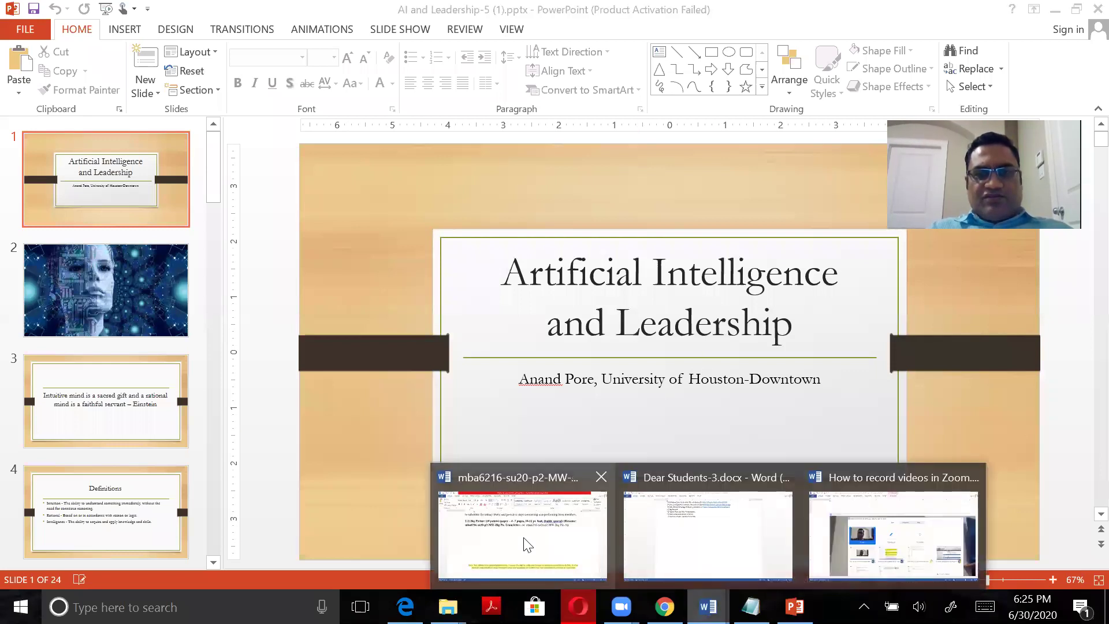
pyautogui.click(890, 542)
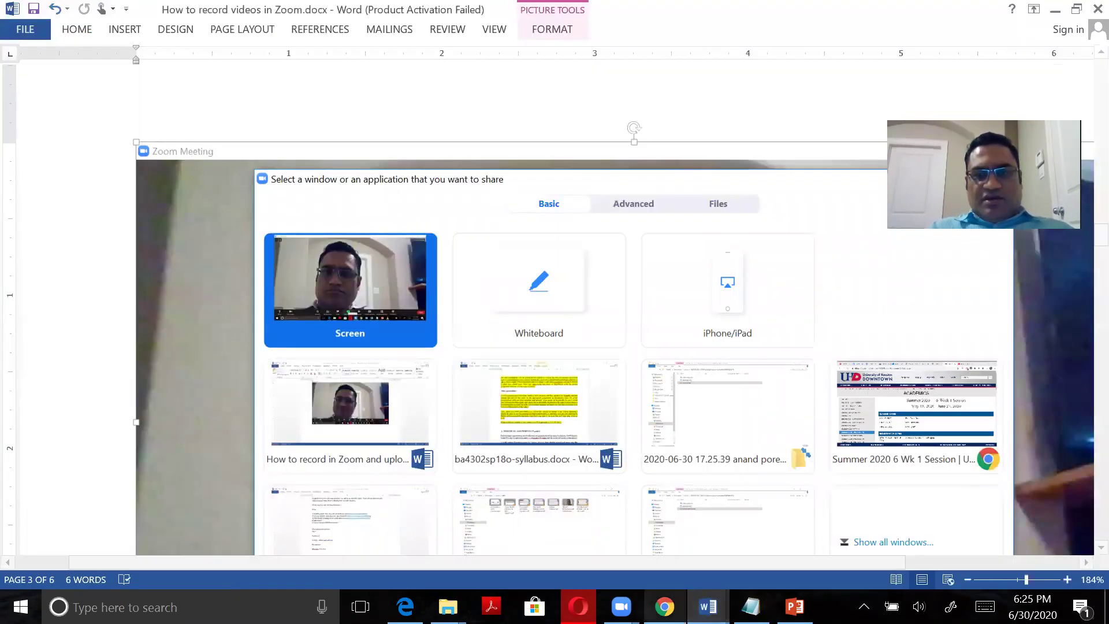
# Bring up the Nasdaq chart in Chrome, then return to the Word document
pyautogui.click(664, 607)
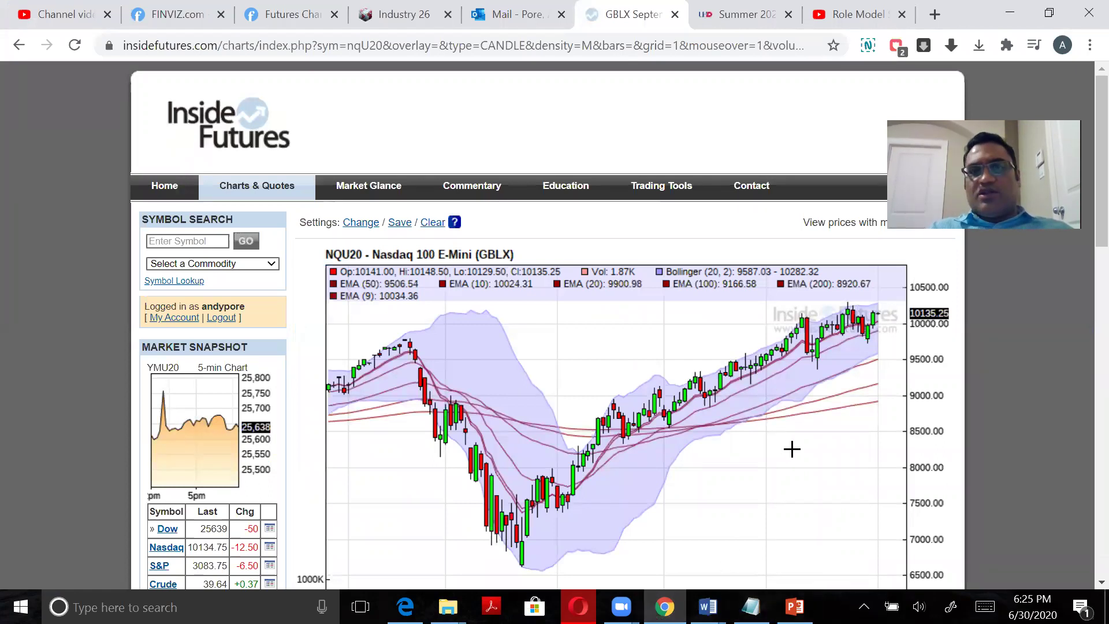
pyautogui.moveTo(707, 607)
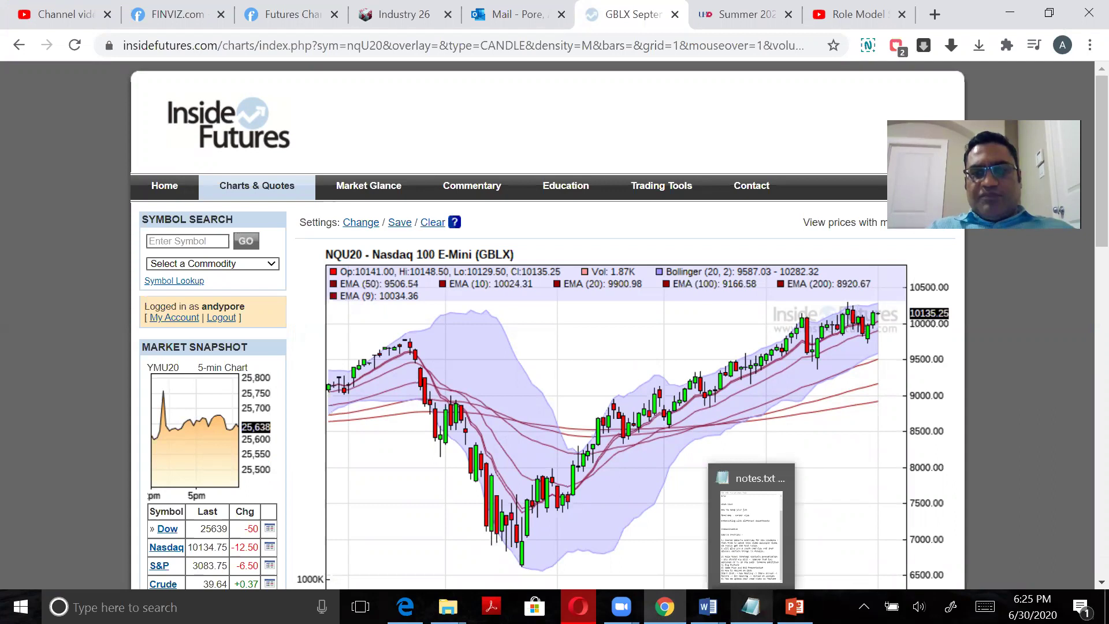
pyautogui.click(877, 544)
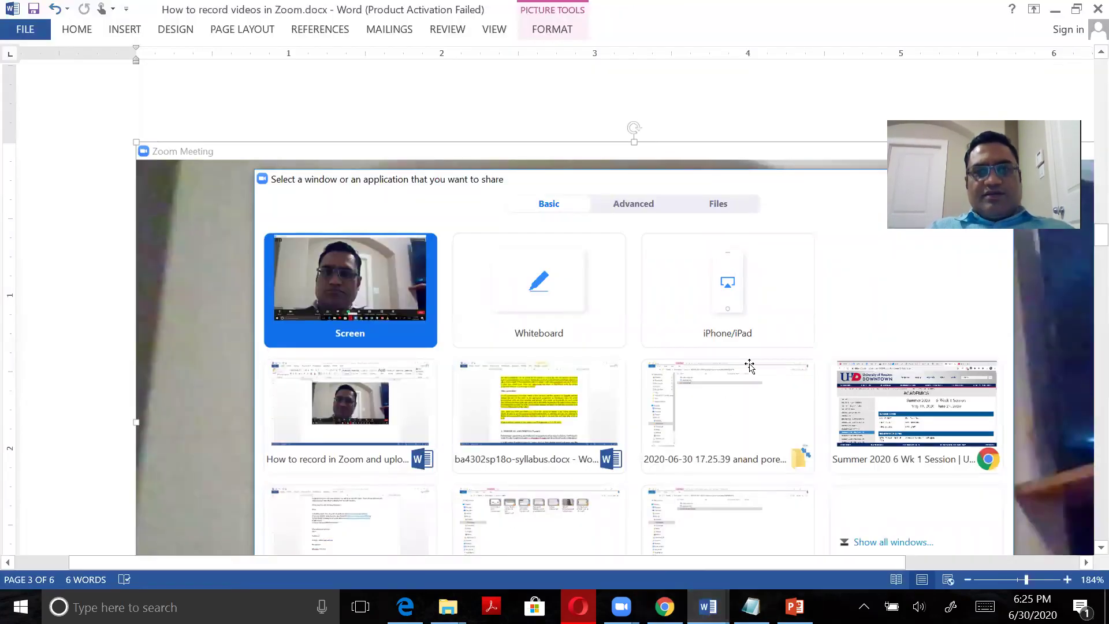
# Scroll to the More menu screenshot with Record on this Computer and Record to the Cloud
pyautogui.scroll(-5, 766, 345)
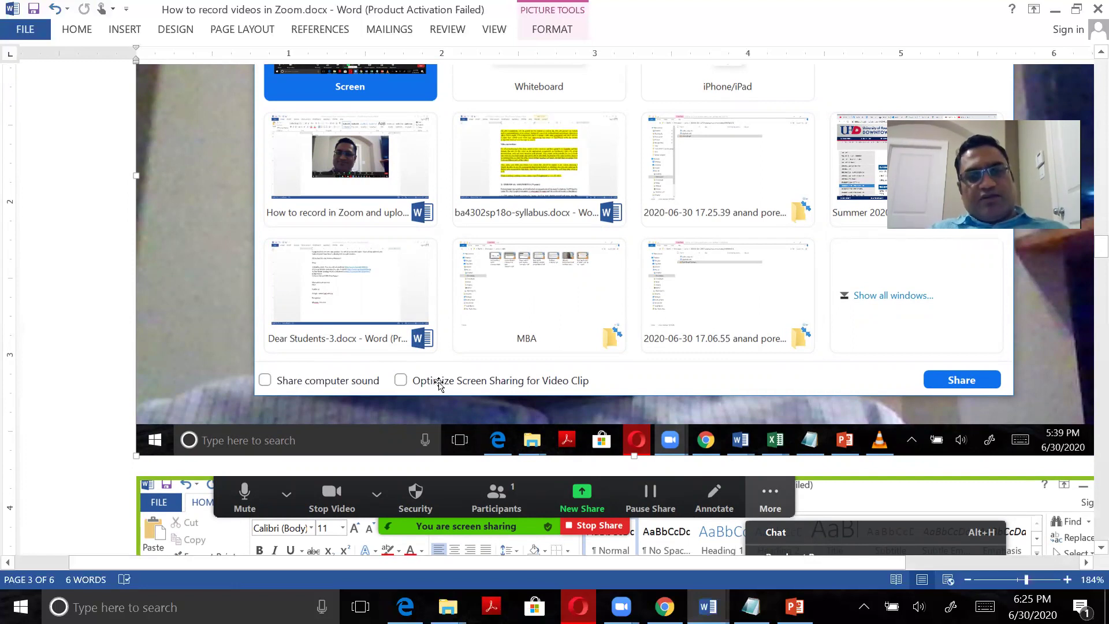
pyautogui.scroll(-5, 439, 384)
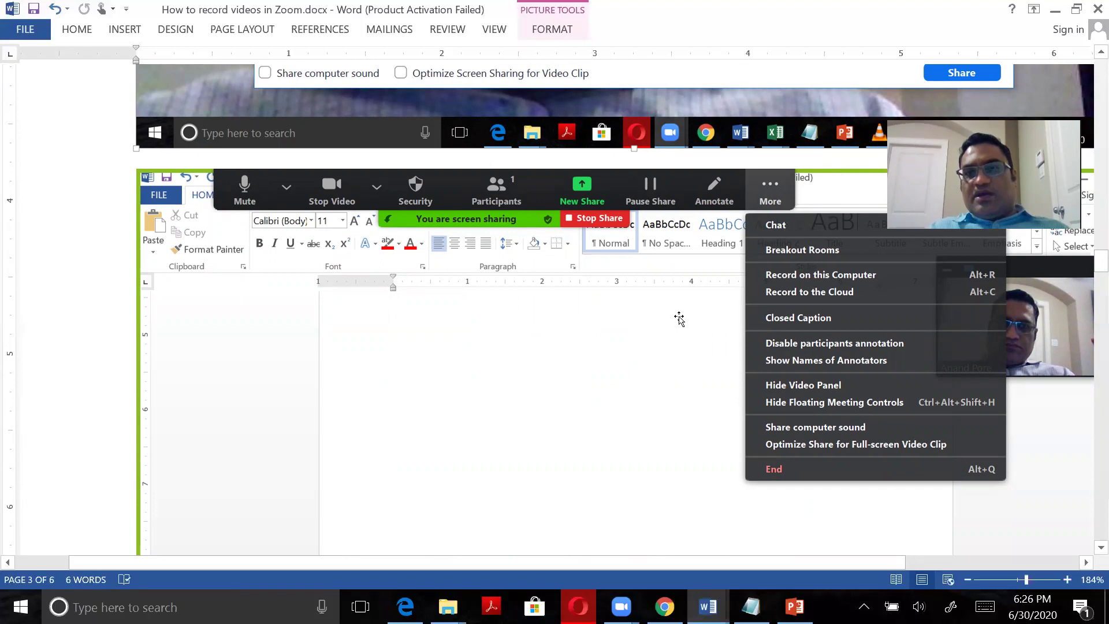
# Scroll past the Pause/Stop Recording screenshot to the End Meeting for All prompt on page 4
pyautogui.scroll(-3, 680, 319)
pyautogui.scroll(-5, 682, 316)
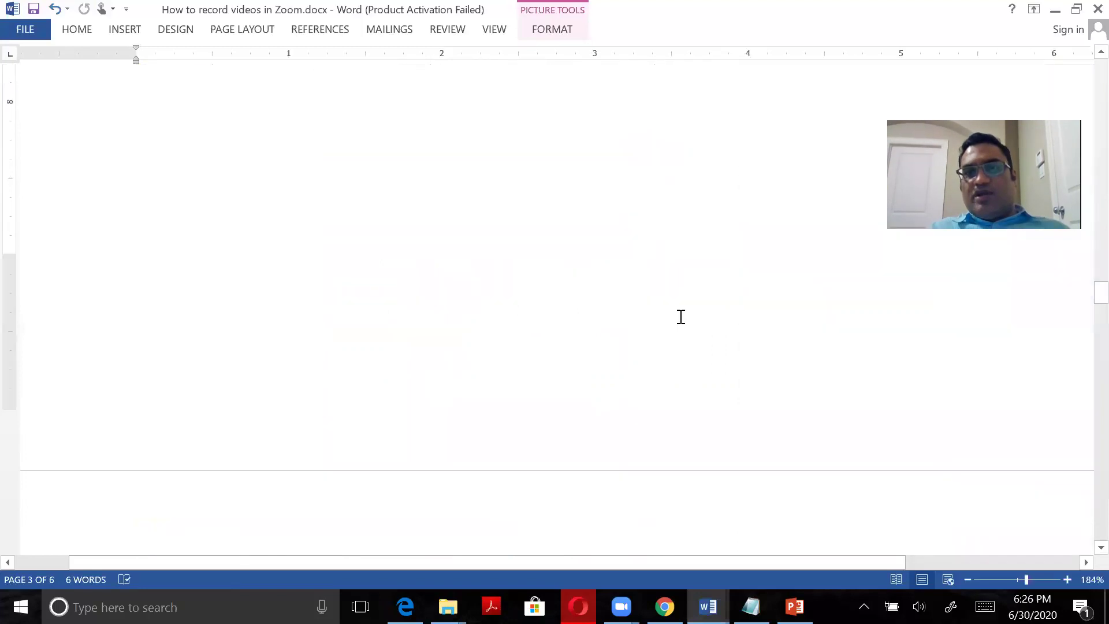
pyautogui.scroll(-5, 680, 318)
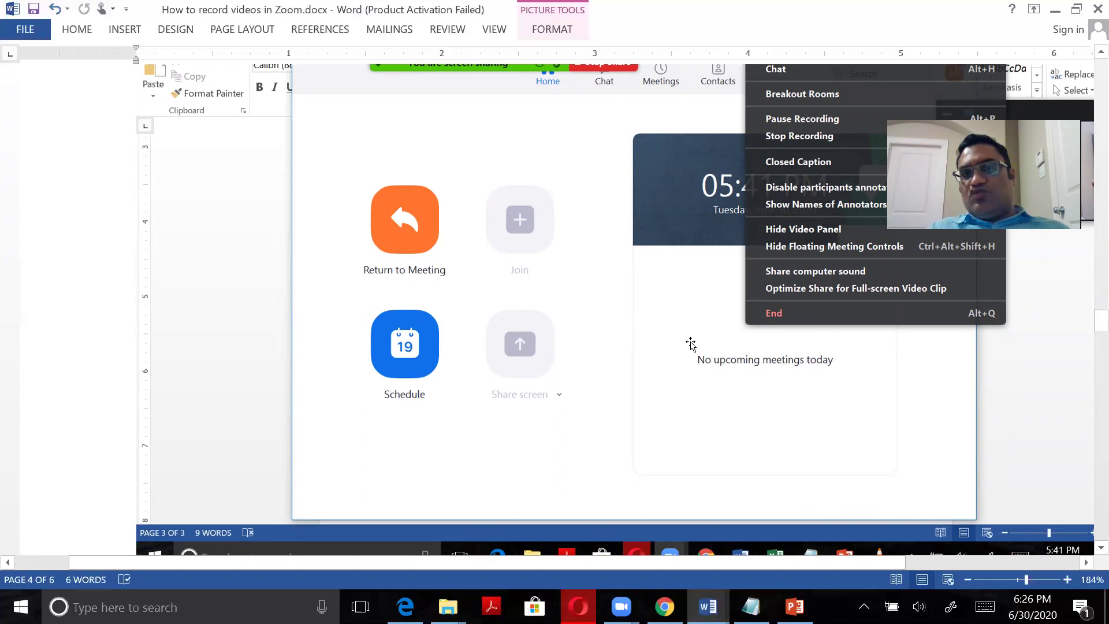
pyautogui.scroll(-8, 647, 322)
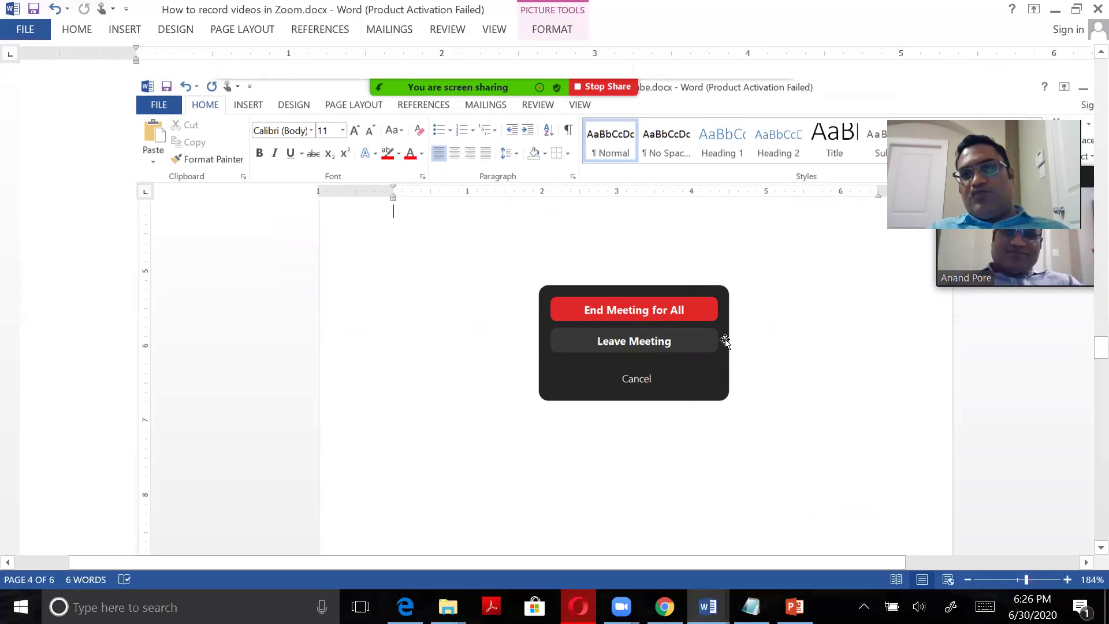
# Scroll past the Convert Meeting Recording screenshot to the folder listing zoom_0.mp4 on page 5
pyautogui.scroll(-10, 599, 410)
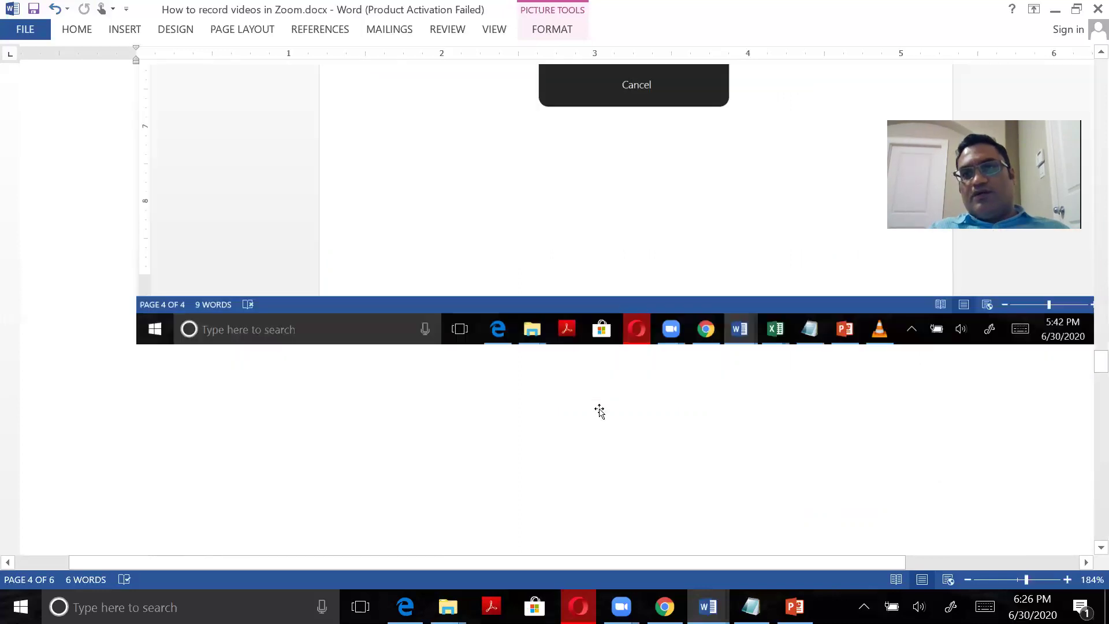
pyautogui.scroll(-2, 600, 411)
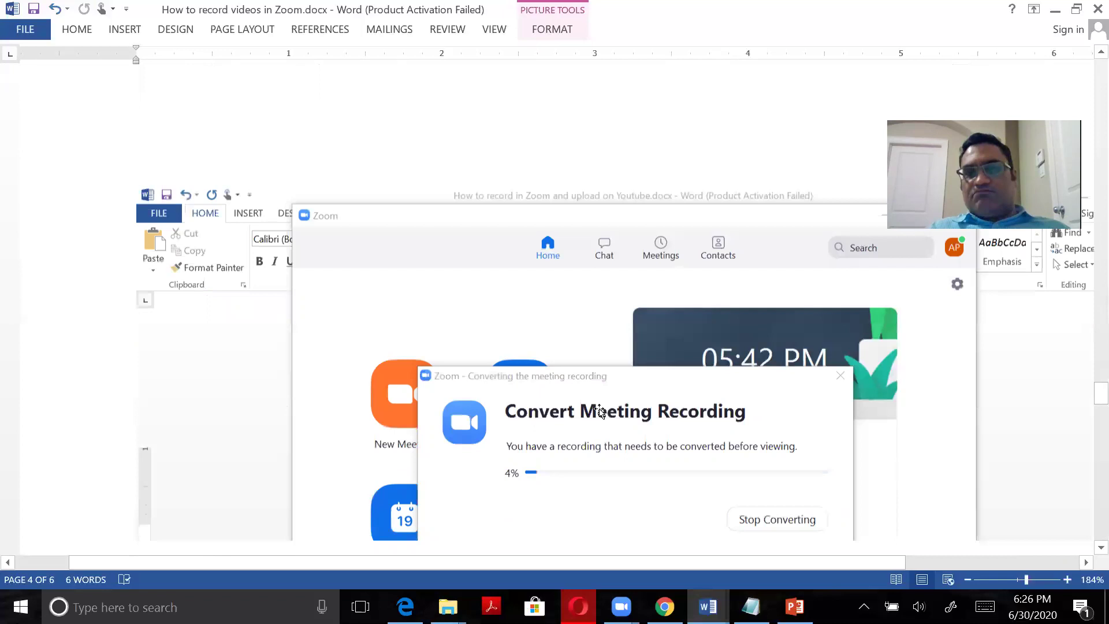
pyautogui.scroll(-2, 599, 411)
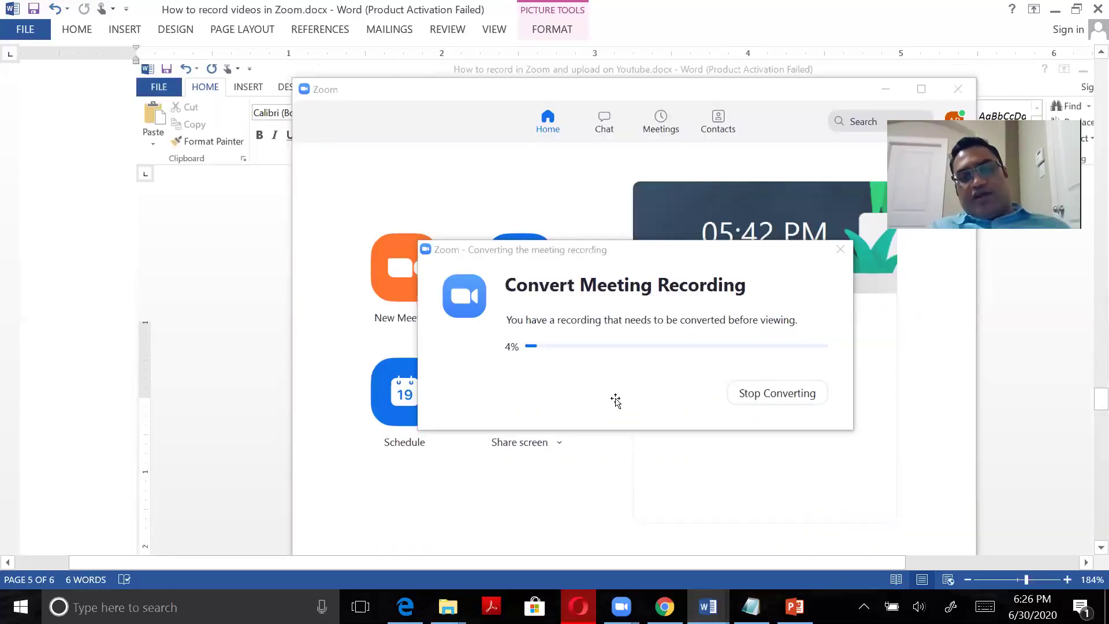
pyautogui.scroll(-1, 616, 400)
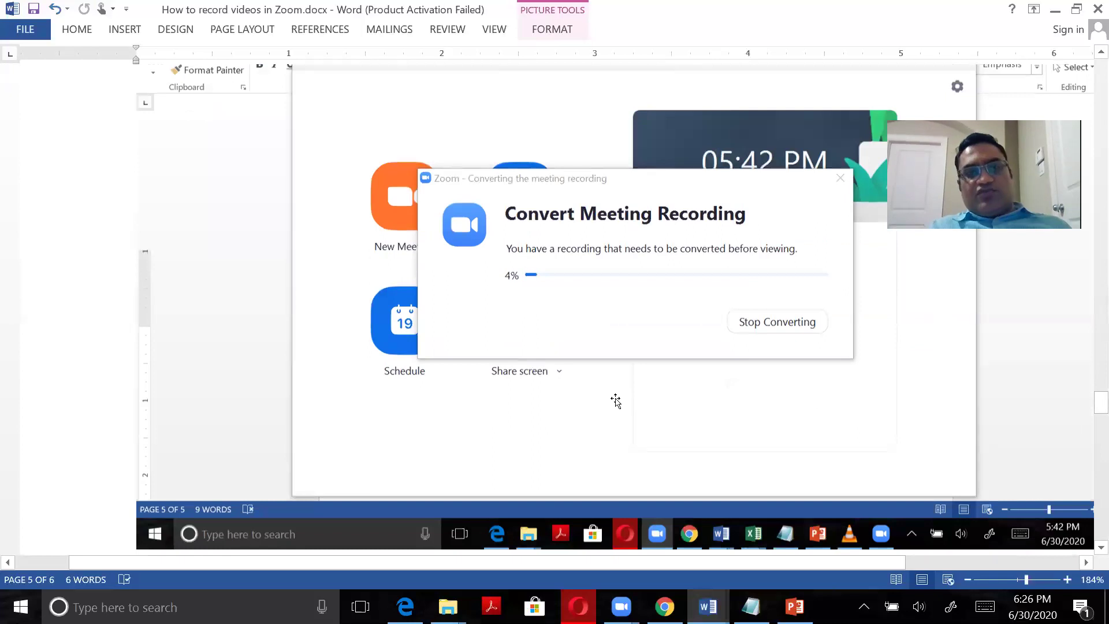
pyautogui.scroll(-2, 616, 400)
pyautogui.scroll(-6, 616, 400)
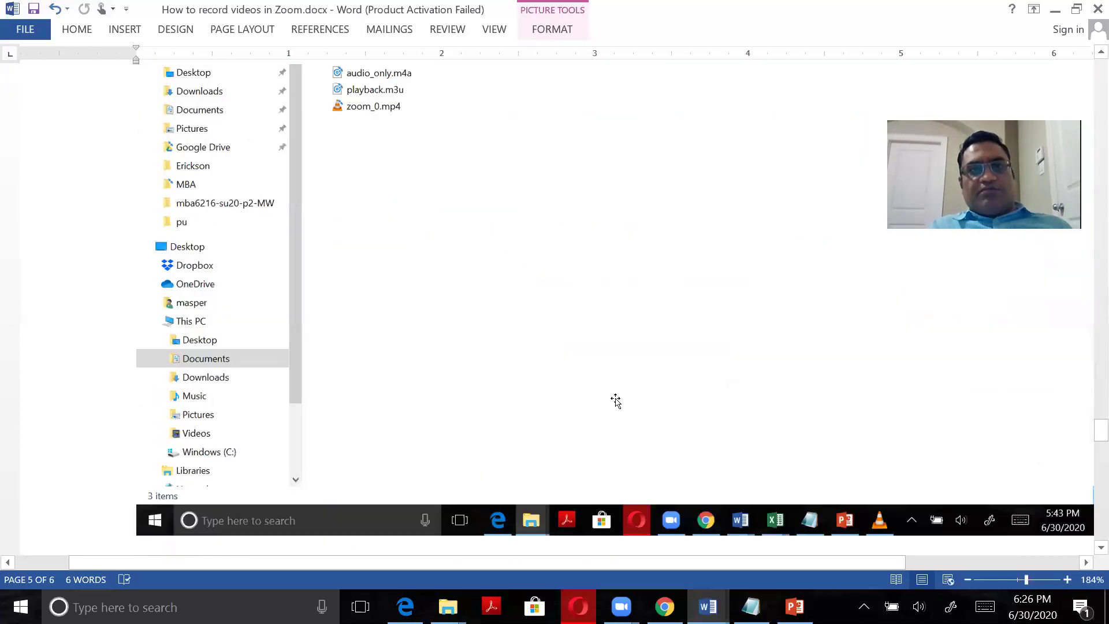
pyautogui.scroll(1, 616, 400)
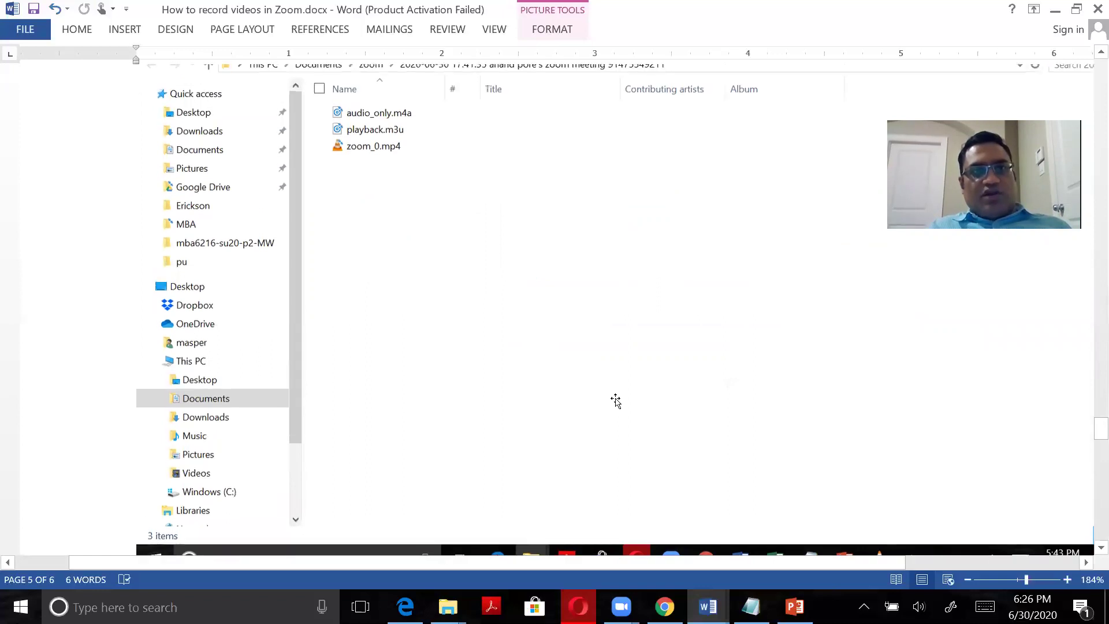
pyautogui.scroll(1, 616, 401)
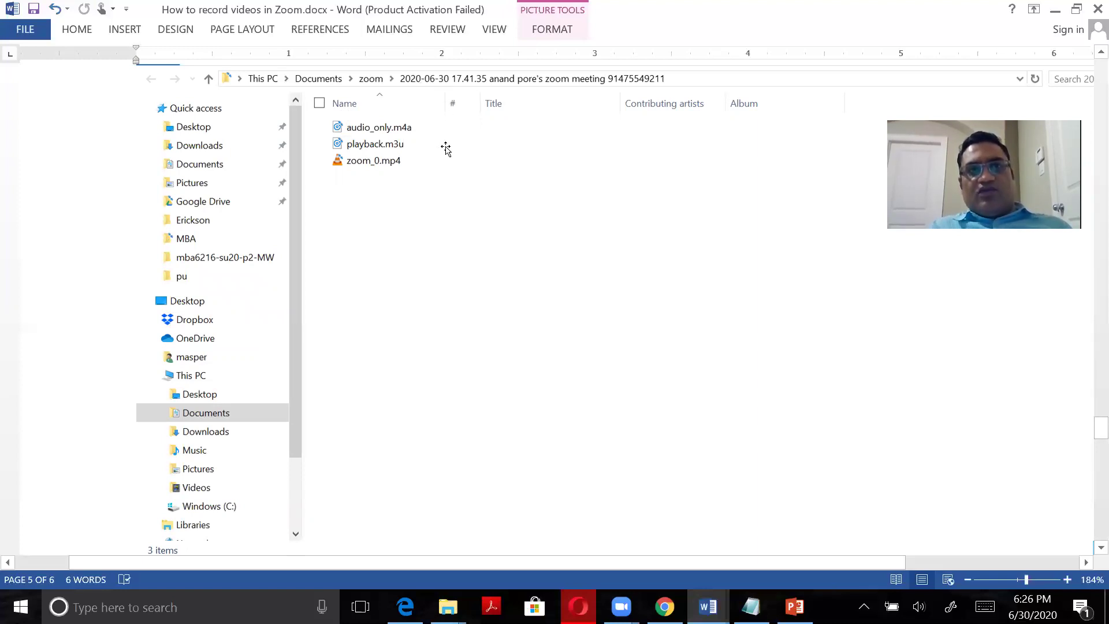
pyautogui.scroll(-1, 446, 149)
pyautogui.scroll(-2, 446, 149)
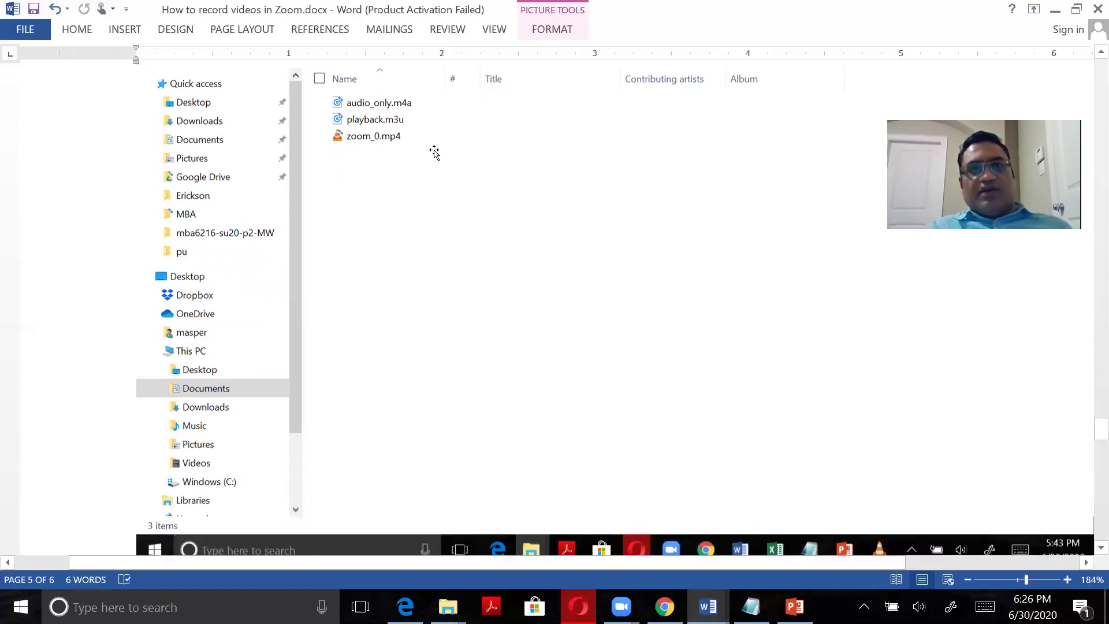